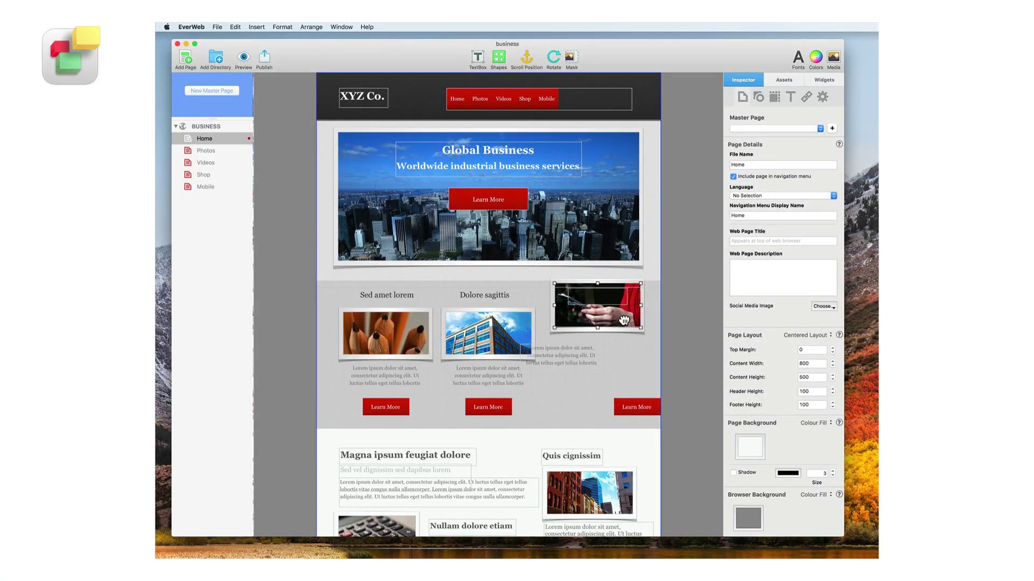
Step: Drag the red hands photo down until guides show it level with the other feature photos
mouse_move(624, 319)
mouse_down()
mouse_move(622, 349)
mouse_move(578, 384)
mouse_up()
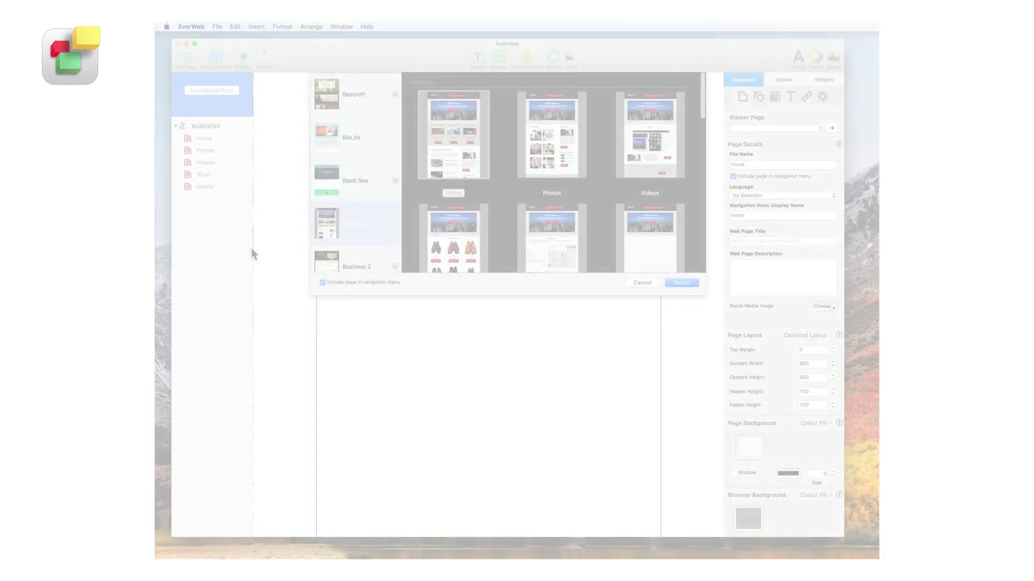
scroll(343, 225, up, 5)
scroll(345, 228, up, 5)
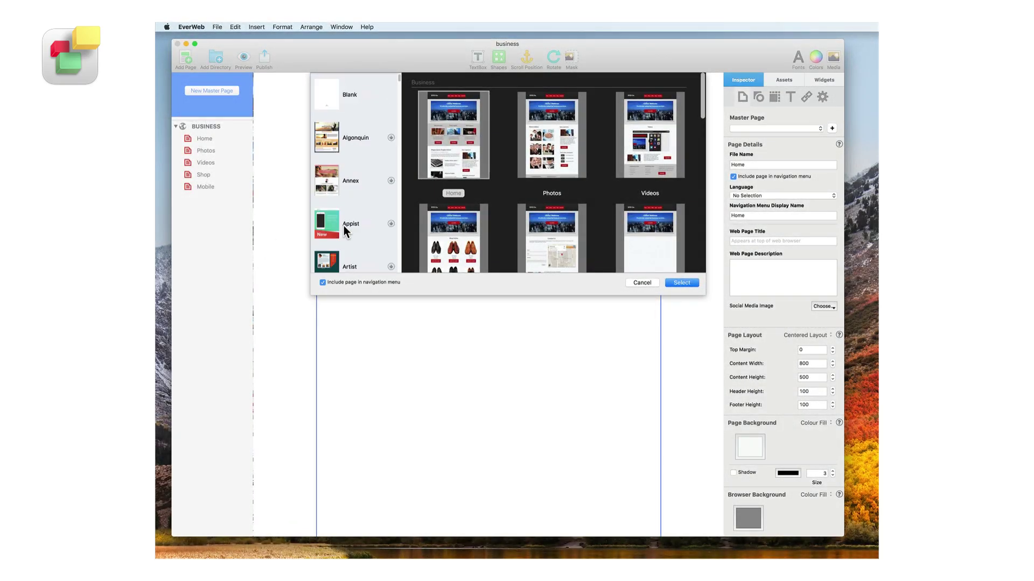
scroll(345, 231, down, 1)
Step: Add a Contact page from the Blank theme's Home layout with a 'Hello World!' text box
click(333, 95)
key(Down)
key(Down)
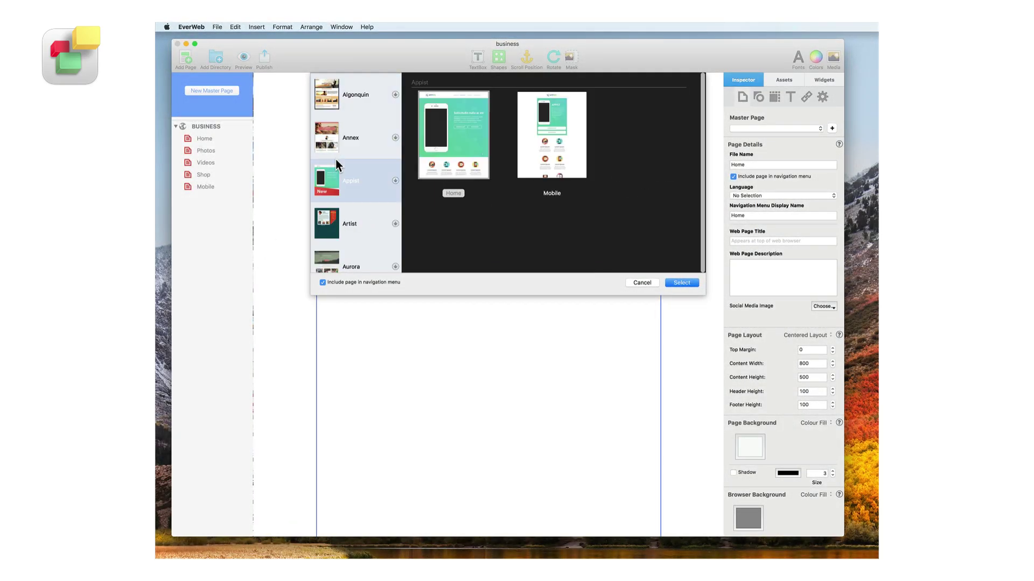
key(Down)
key(Down)
key(Down)
key(Down)
key(Down)
key(Down)
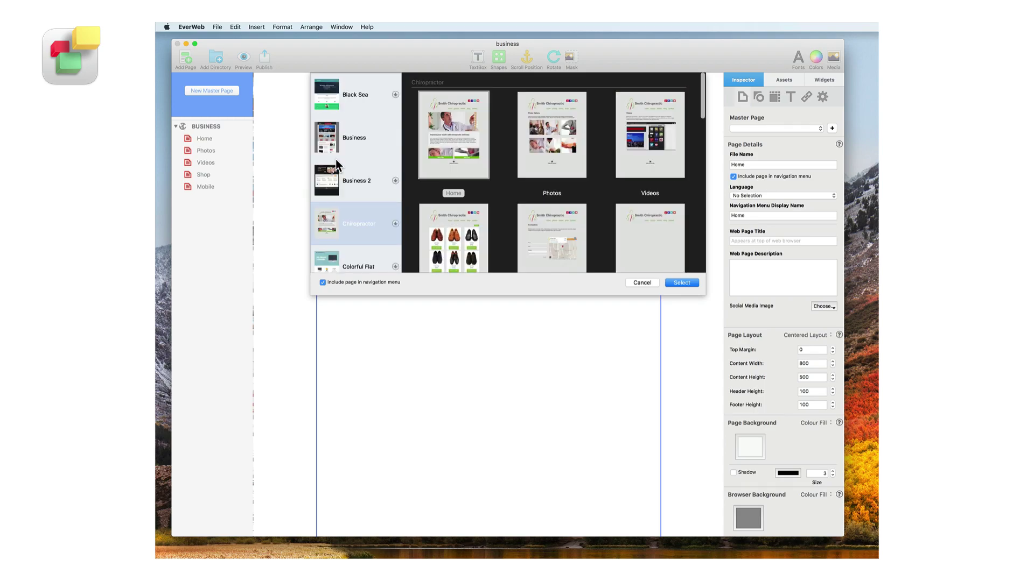
scroll(335, 160, up, 5)
click(326, 95)
click(465, 146)
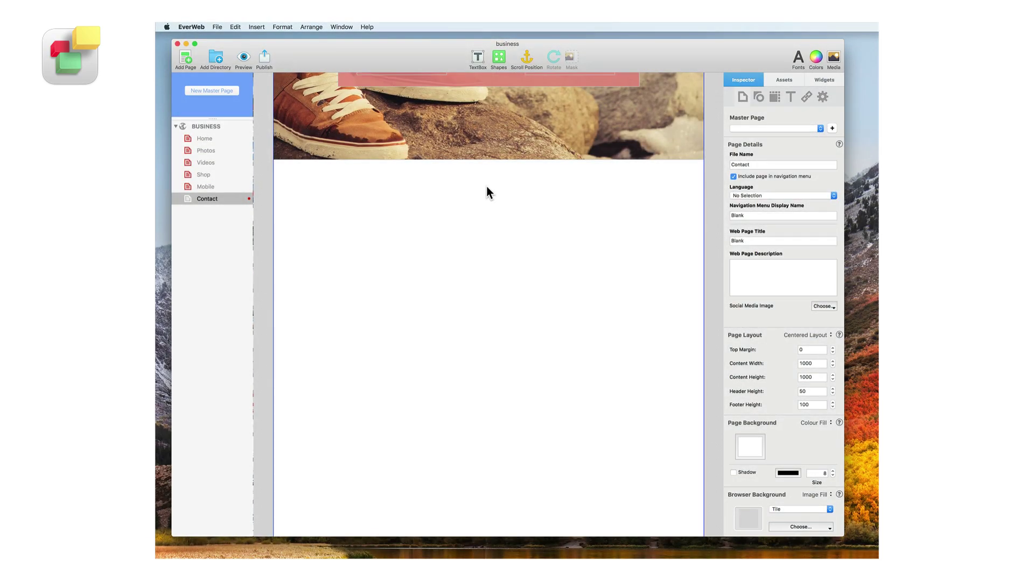
click(477, 61)
text(Hello World!)
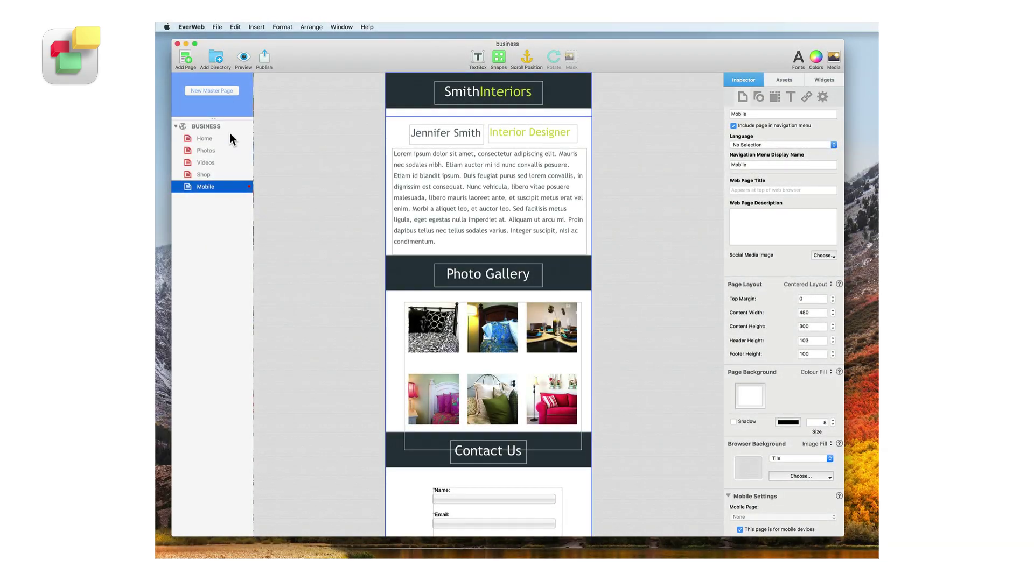
Step: Set the Home page's Mobile Page to One of My Pages, choosing the Mobile page
click(230, 139)
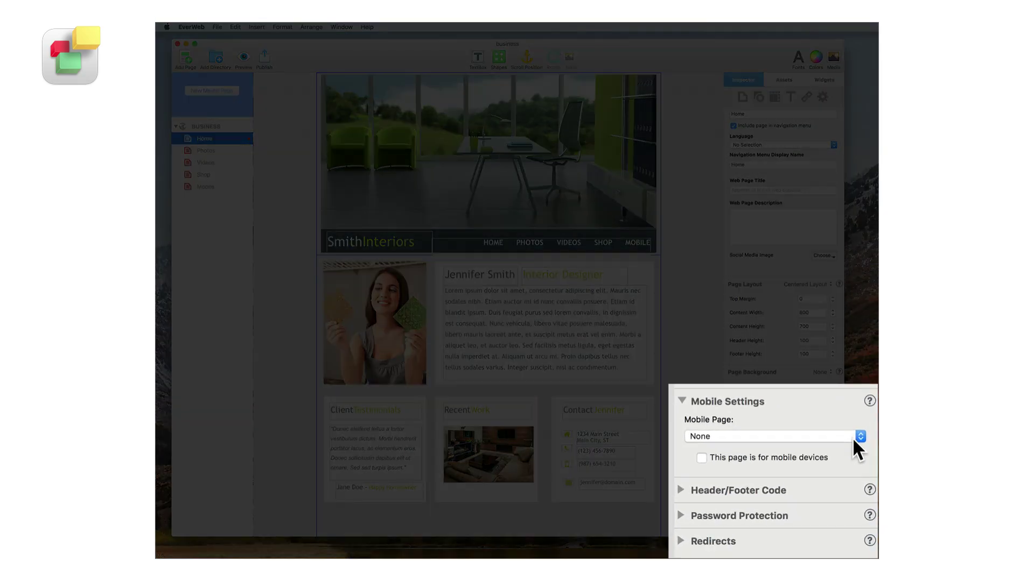
click(833, 460)
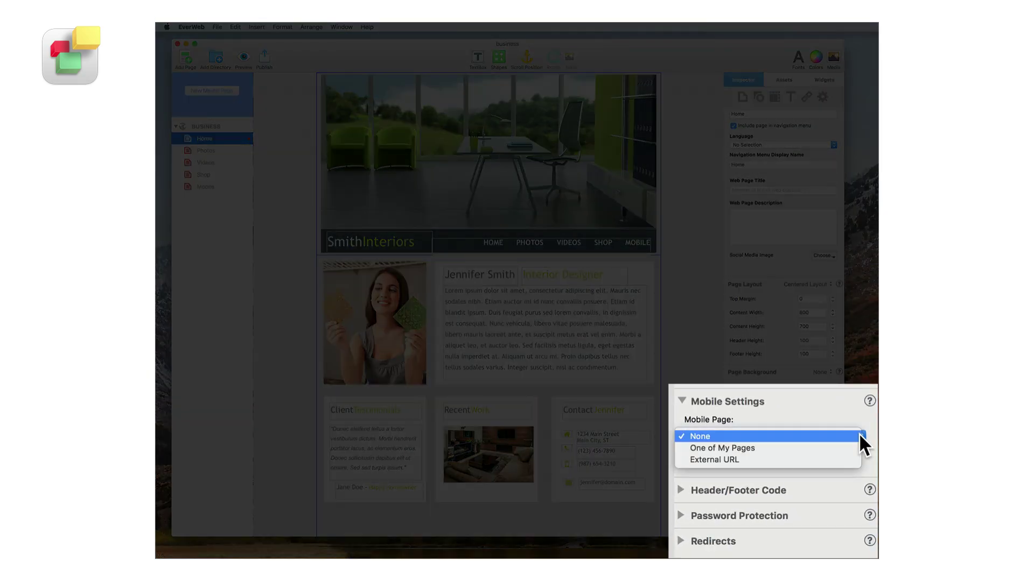
click(828, 447)
click(840, 464)
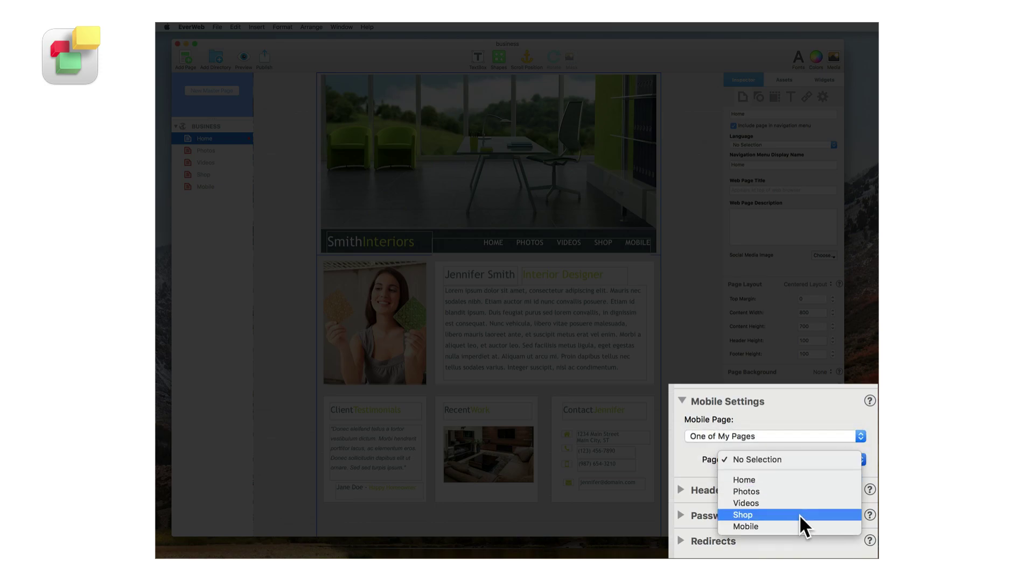
click(799, 526)
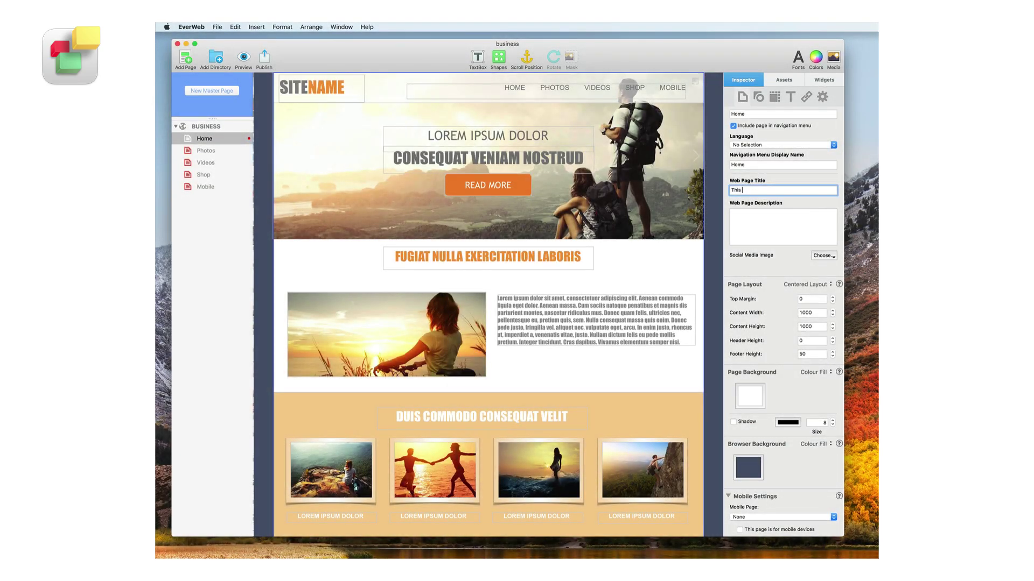
text(will help with)
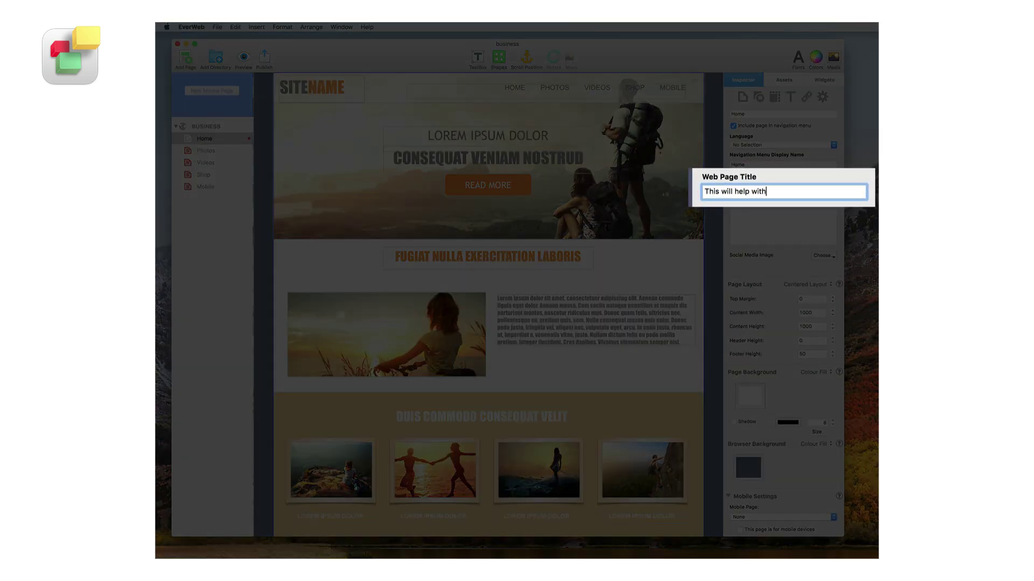
text(EO R)
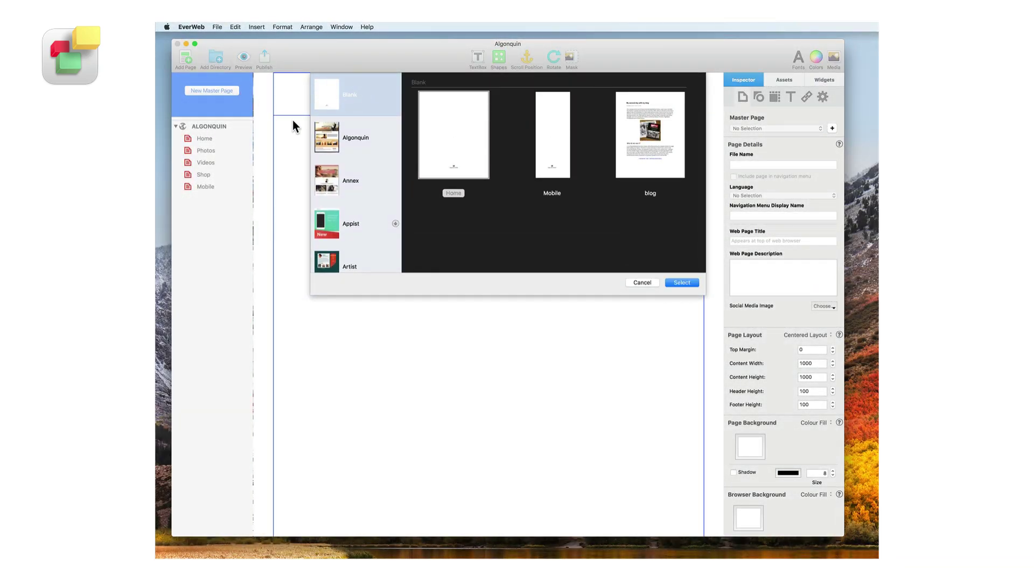
scroll(334, 179, down, 2)
Step: Add the Artist theme's Home layout as a master page and assign Home as the page's master
click(335, 179)
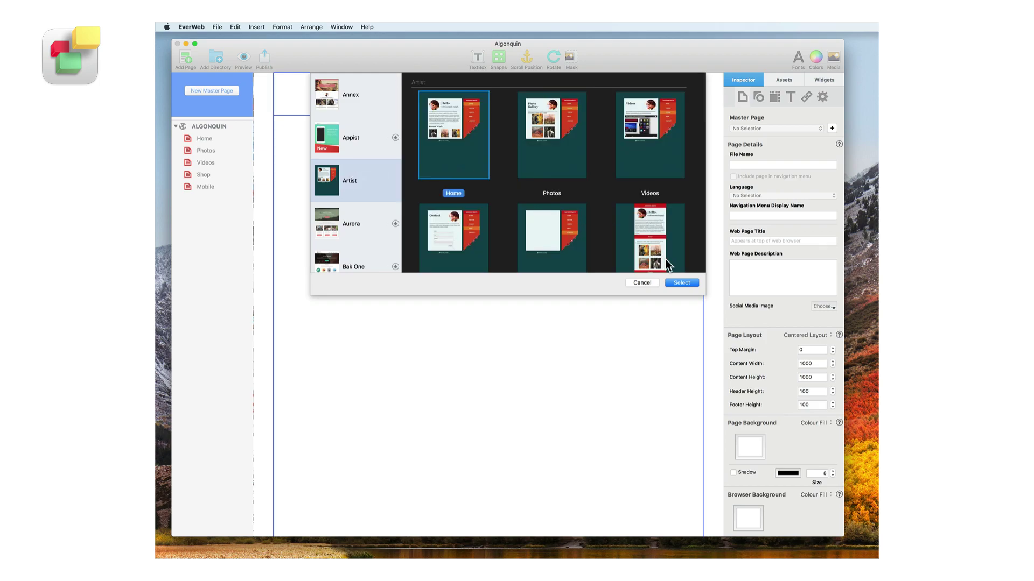
click(682, 283)
click(775, 128)
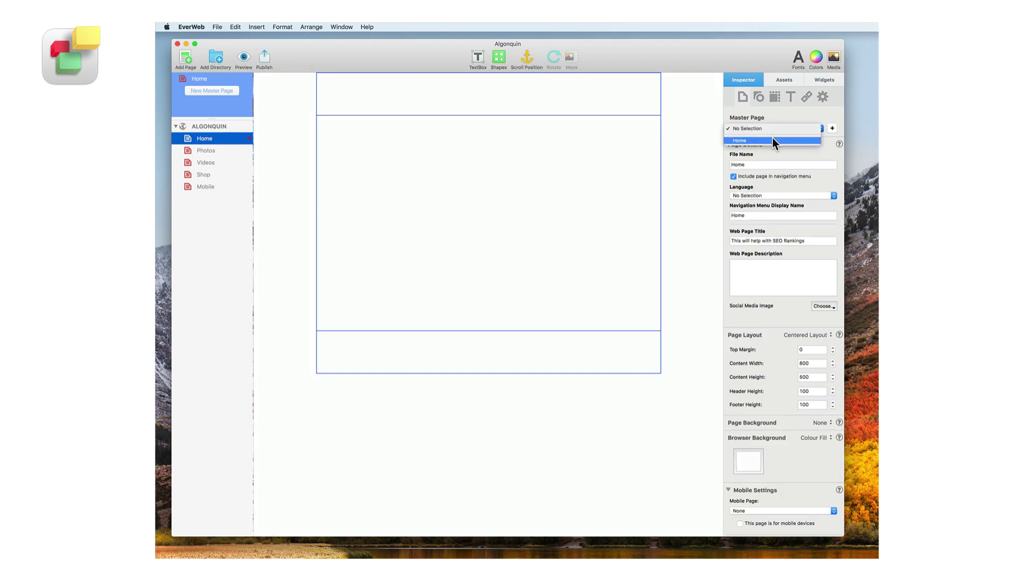
click(772, 138)
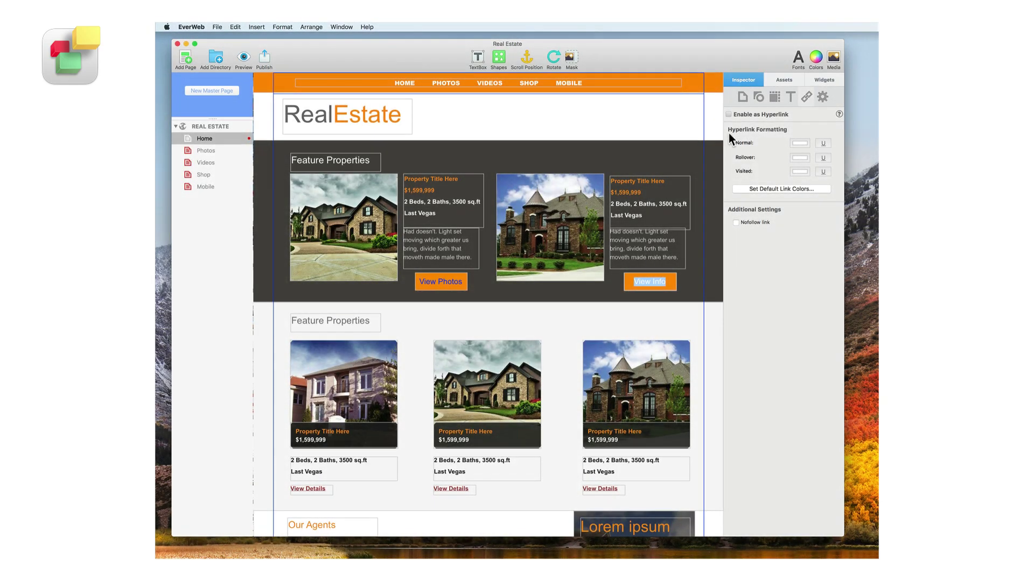
Step: Enable View Info as a hyperlink pointing to the file House Details.pdf
click(742, 115)
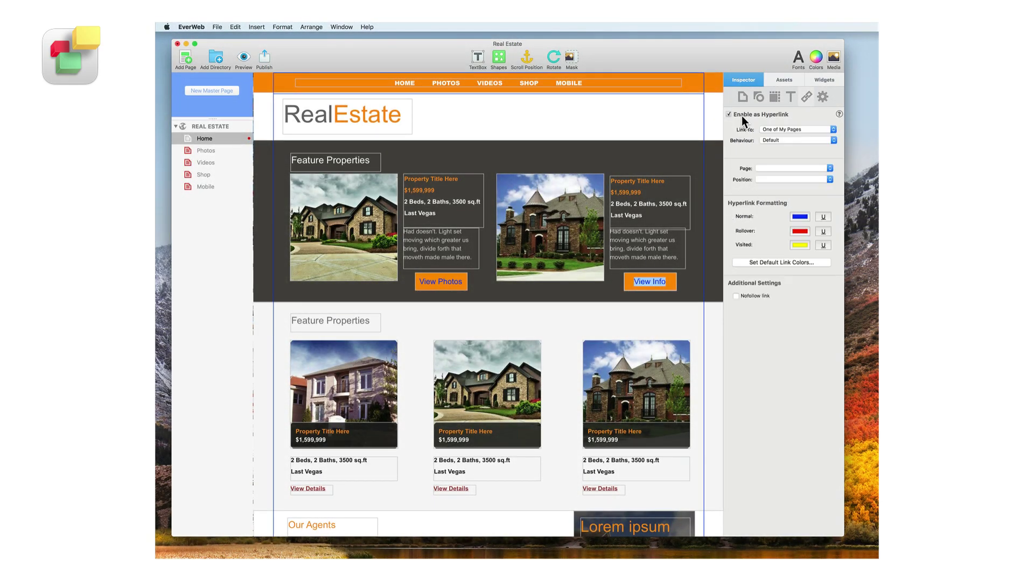
click(818, 129)
click(819, 144)
click(825, 182)
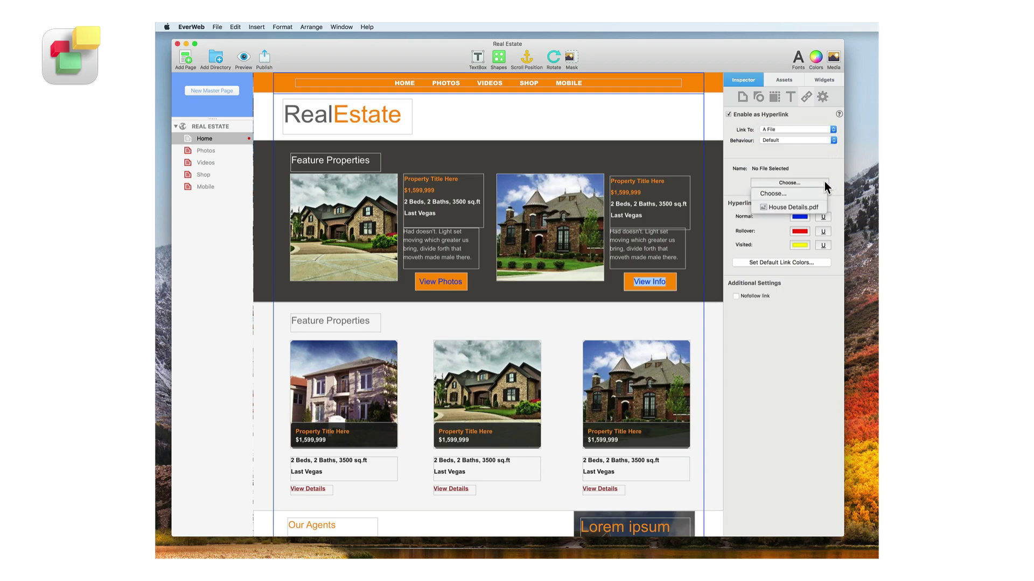
click(823, 211)
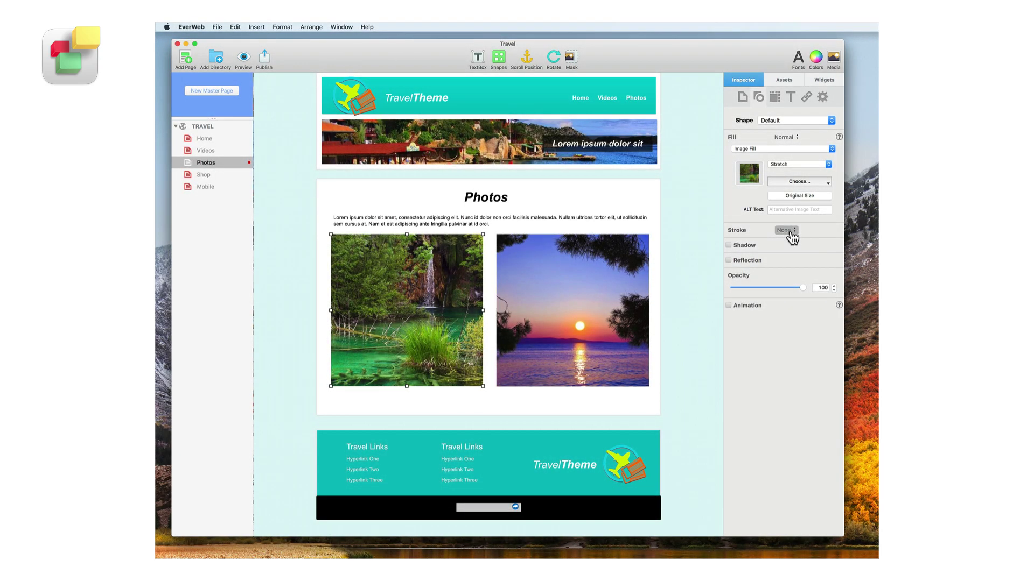
Step: Set the waterfall photo's stroke to Picture Frame and browse the frame styles
click(811, 245)
click(744, 252)
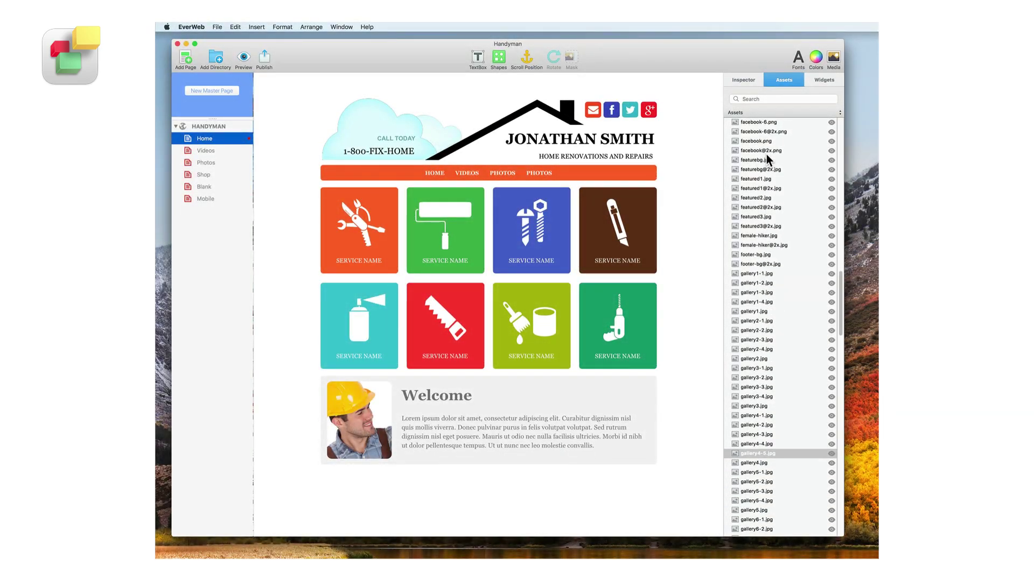
scroll(770, 315, down, 2)
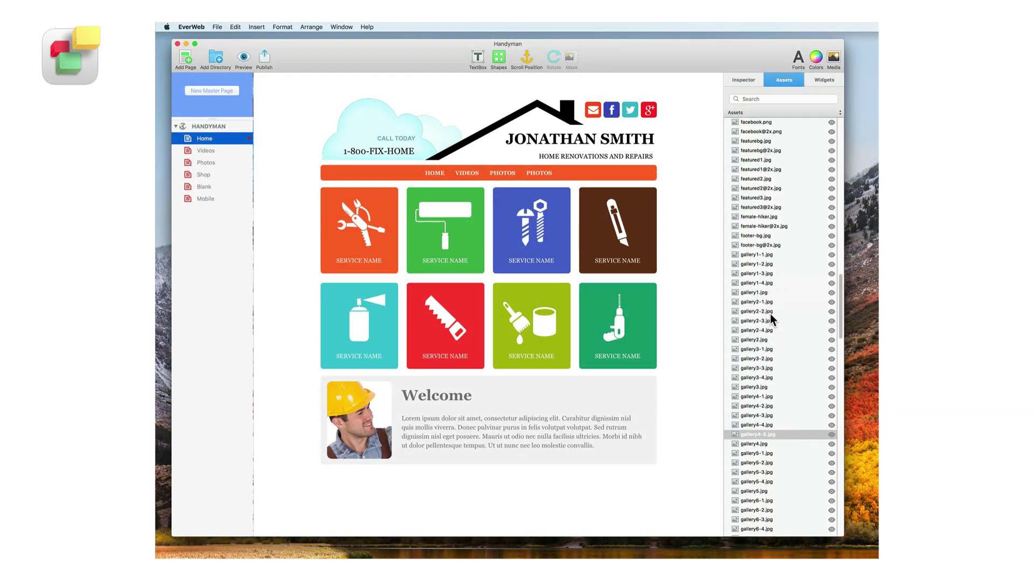
Step: Drop the carpentry asset photo onto both the Home page and the Blank page
drag(781, 434, 649, 449)
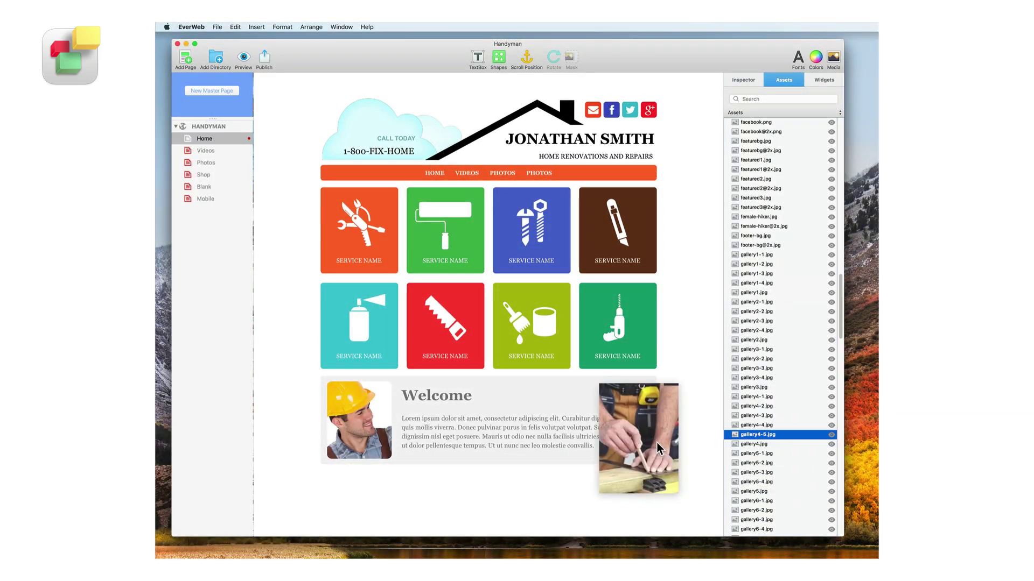
click(202, 187)
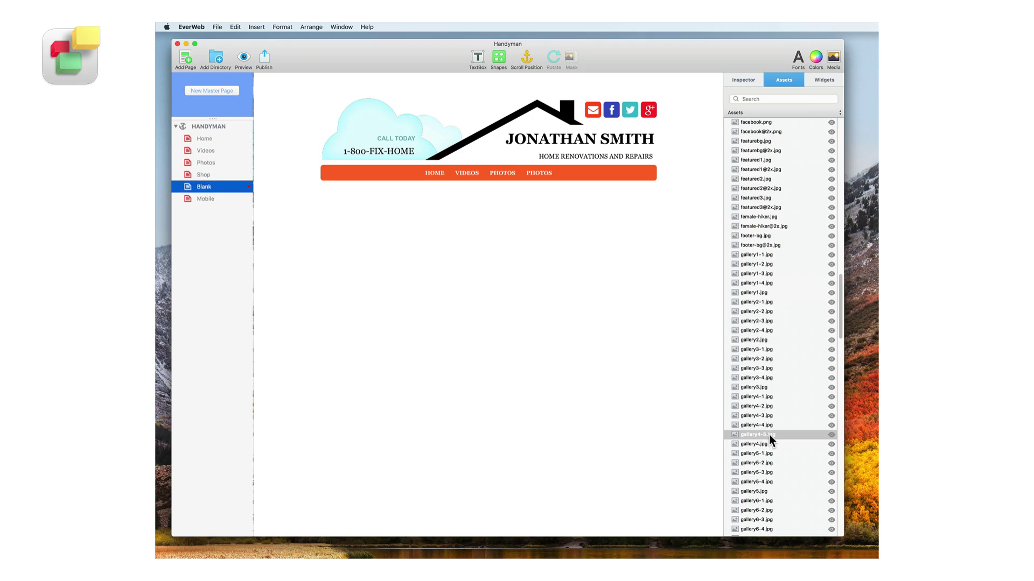
drag(769, 434, 507, 370)
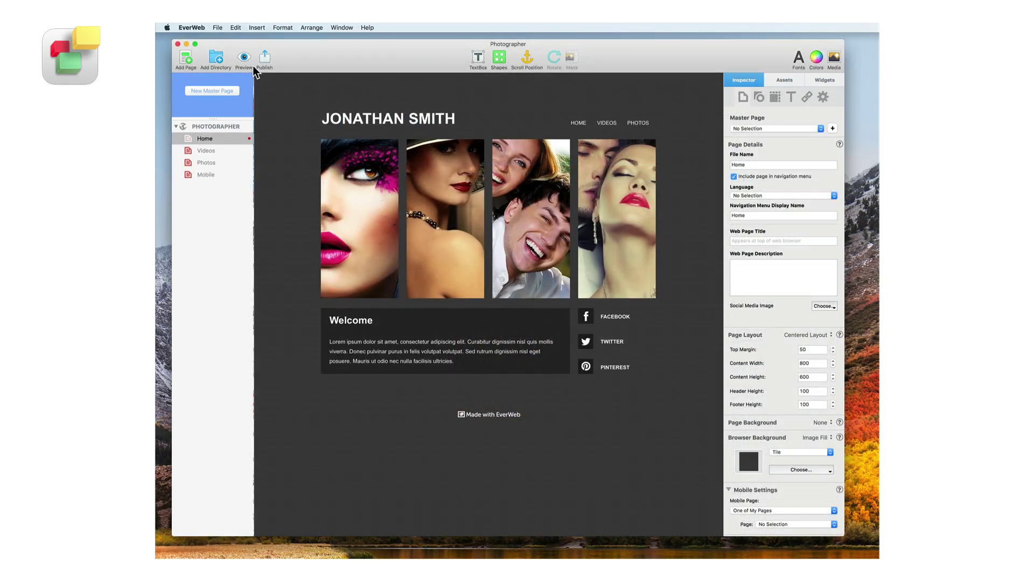
Step: Preview the Photographer site in Safari, then crop the Jack & Diane photo around the couple
click(245, 57)
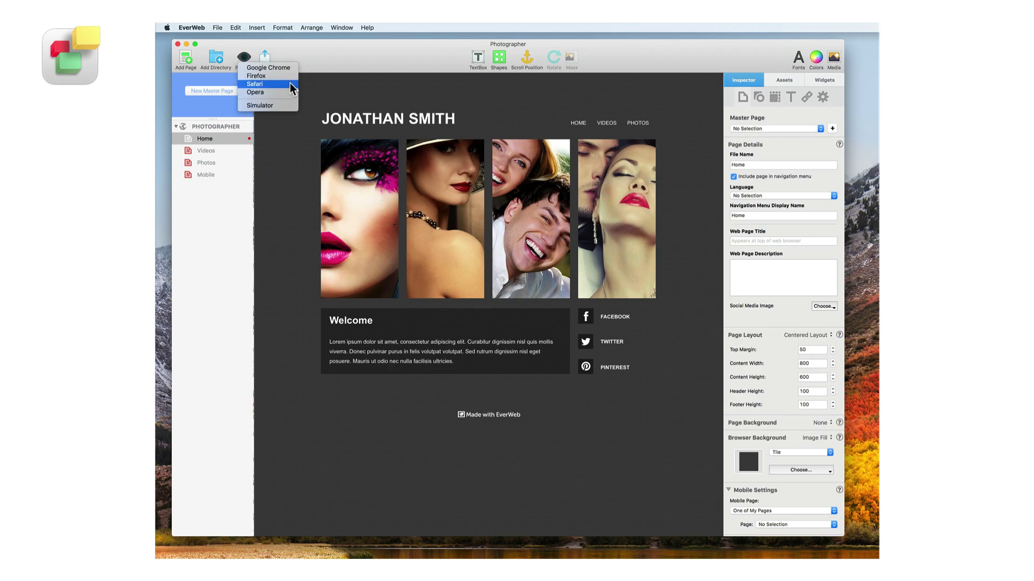
click(291, 83)
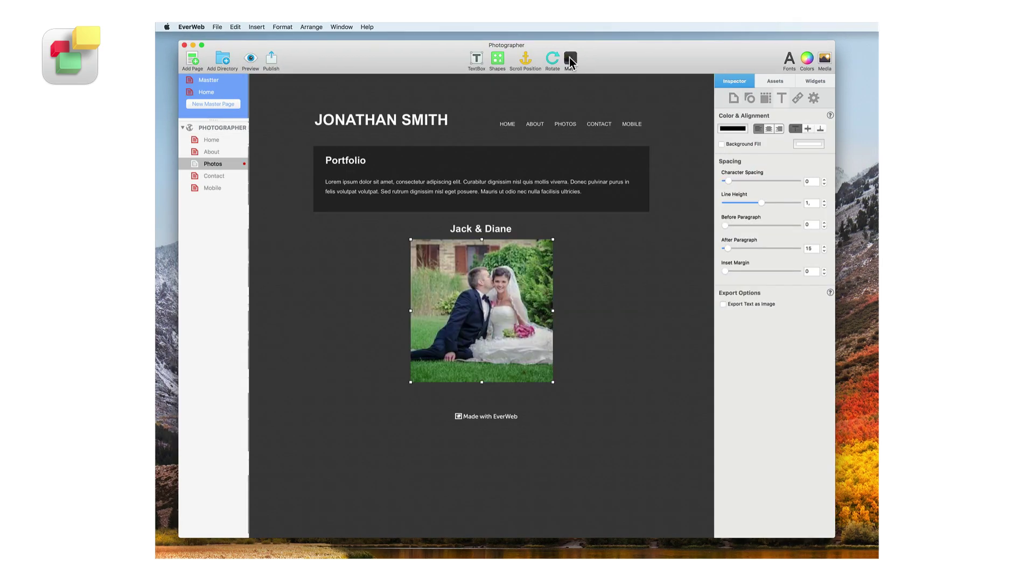
click(569, 59)
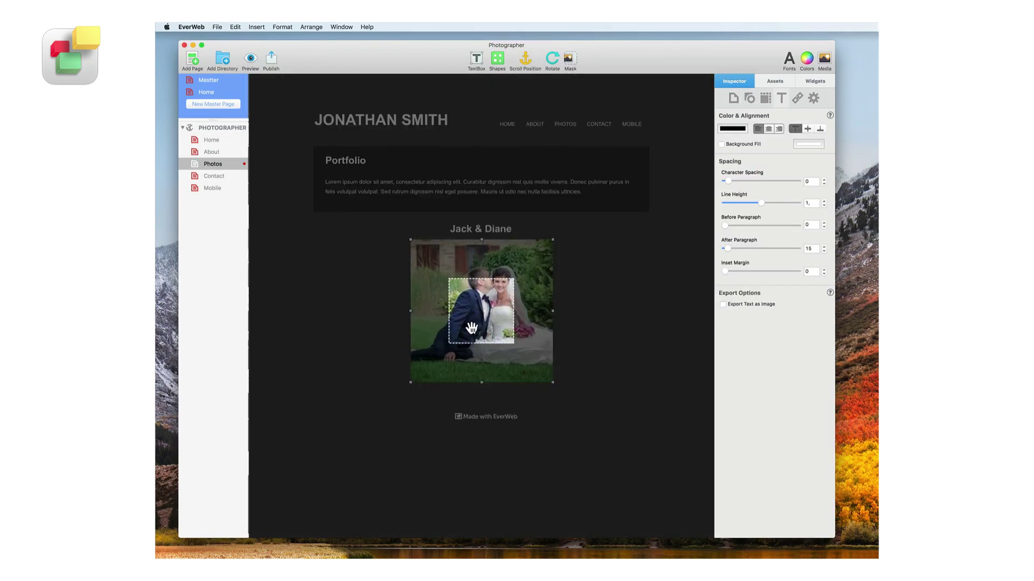
drag(460, 315, 446, 294)
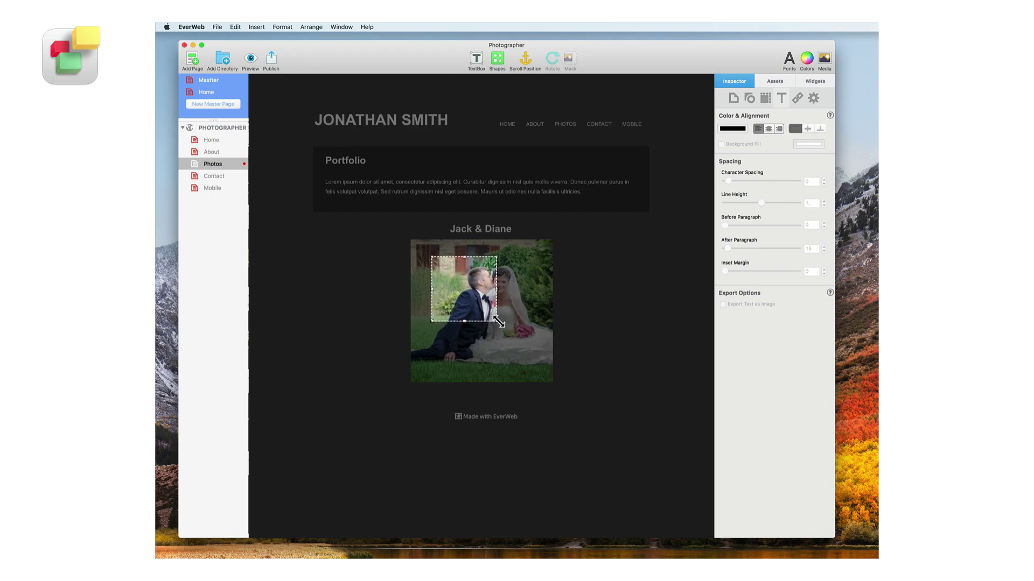
drag(498, 322, 546, 354)
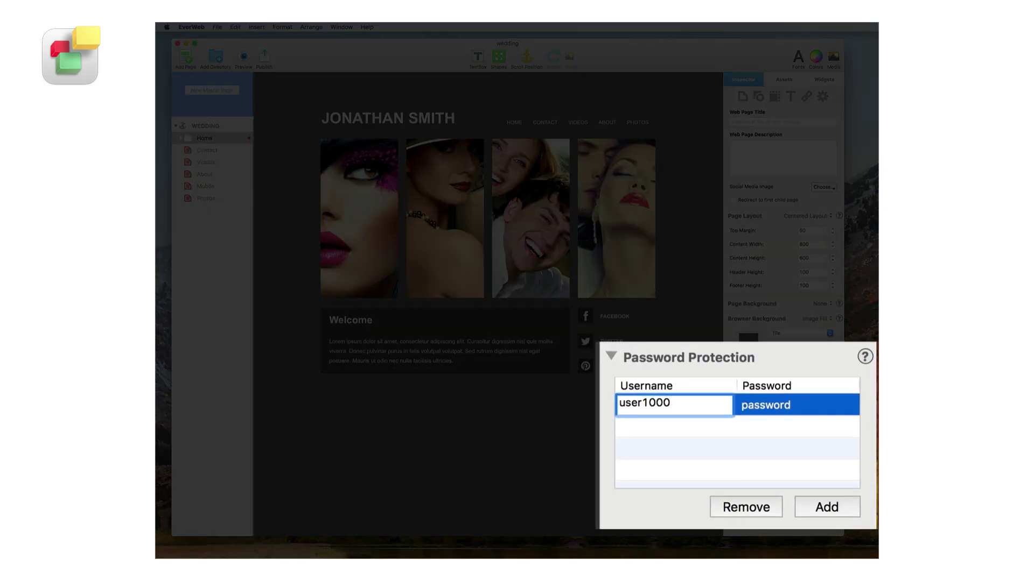
key(Tab)
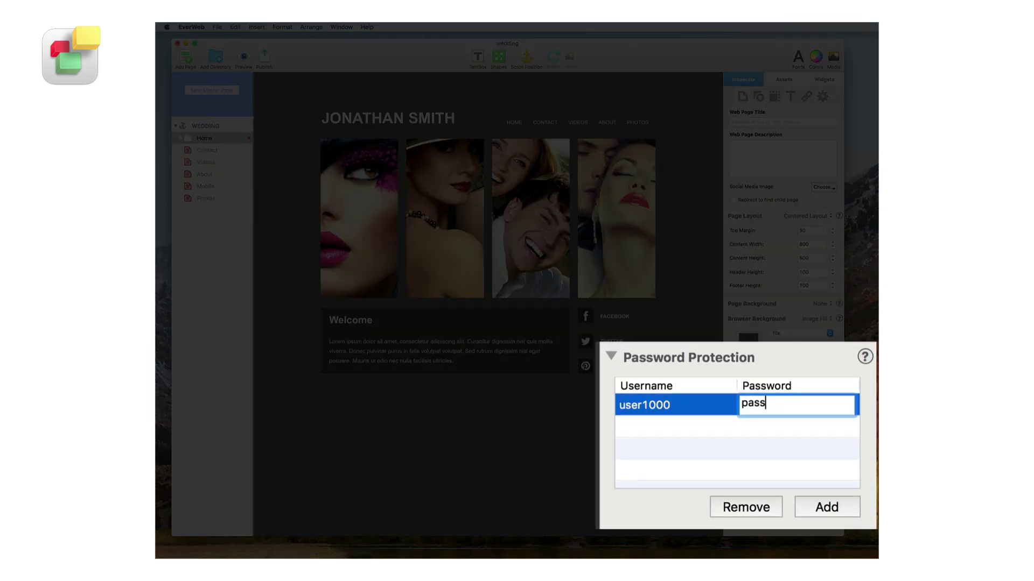
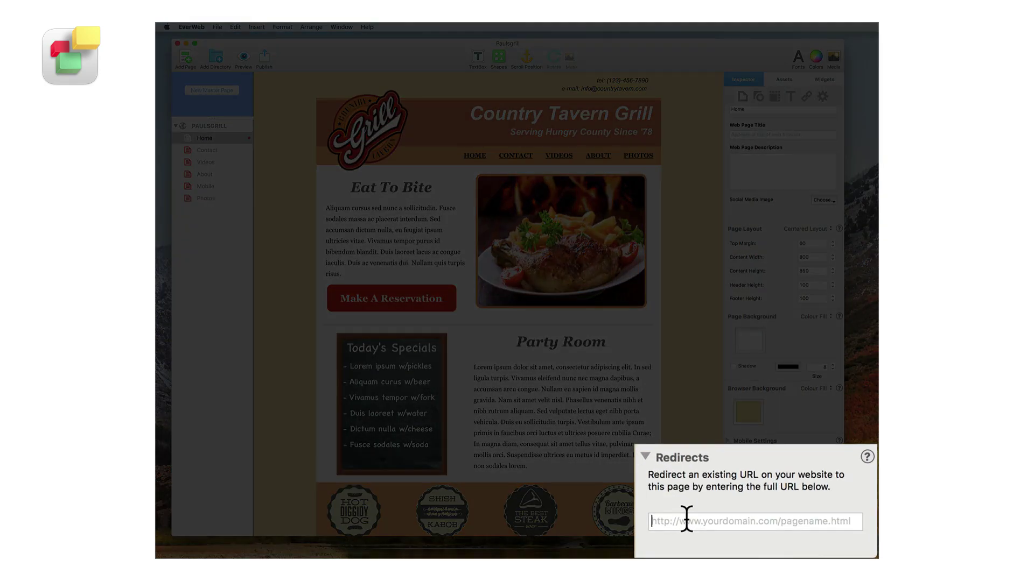
click(686, 520)
text(http://www.mydomain.com/)
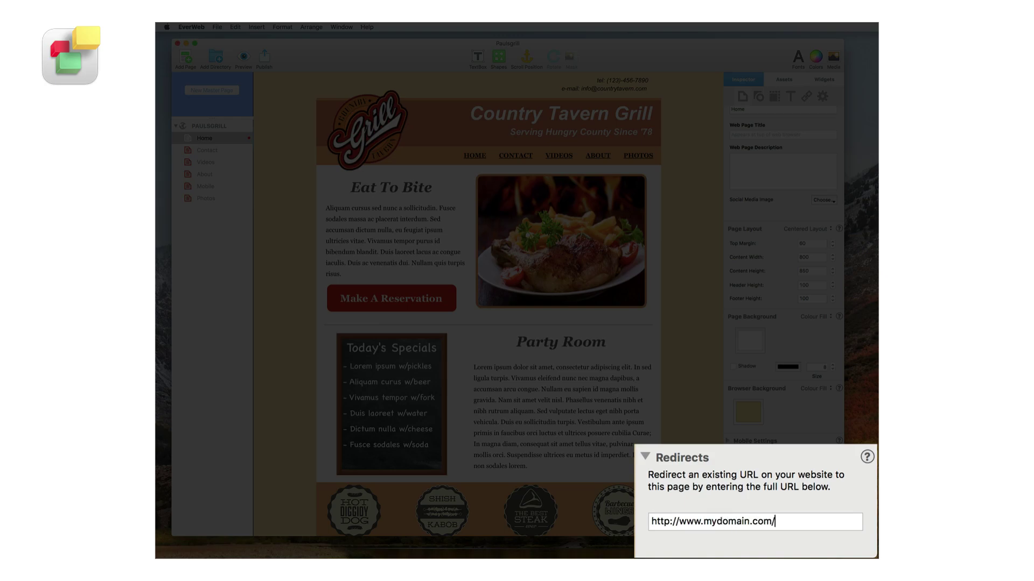
text(menu)
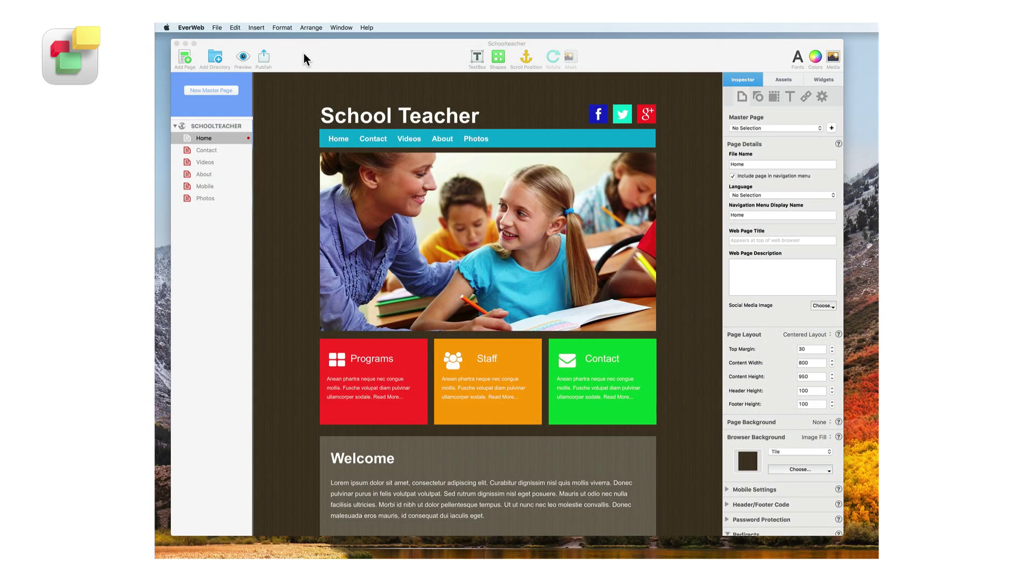
Step: Insert a YouTube Channel button with the account URL and move it to the hero image's top
click(256, 27)
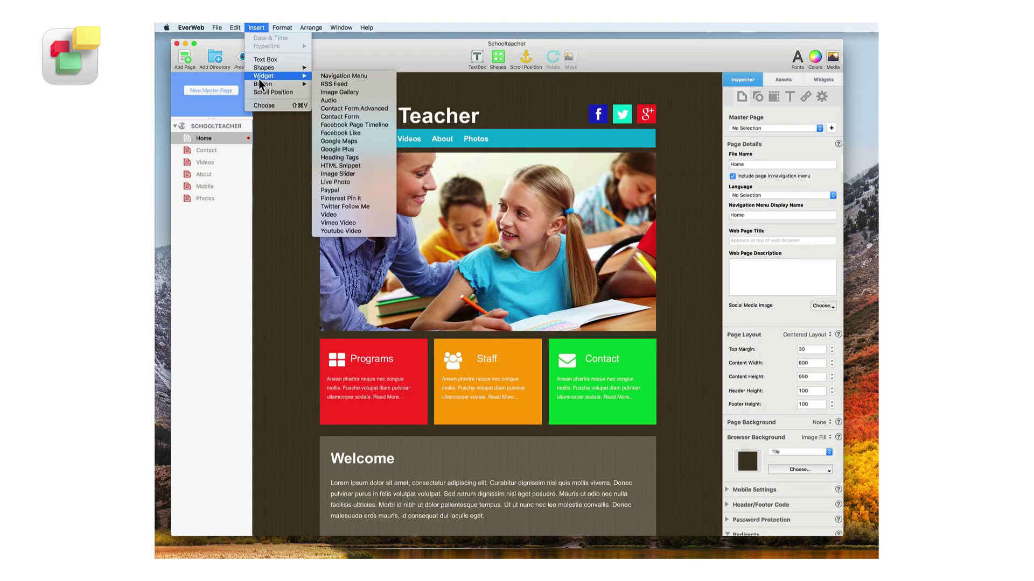
mouse_move(264, 84)
click(322, 116)
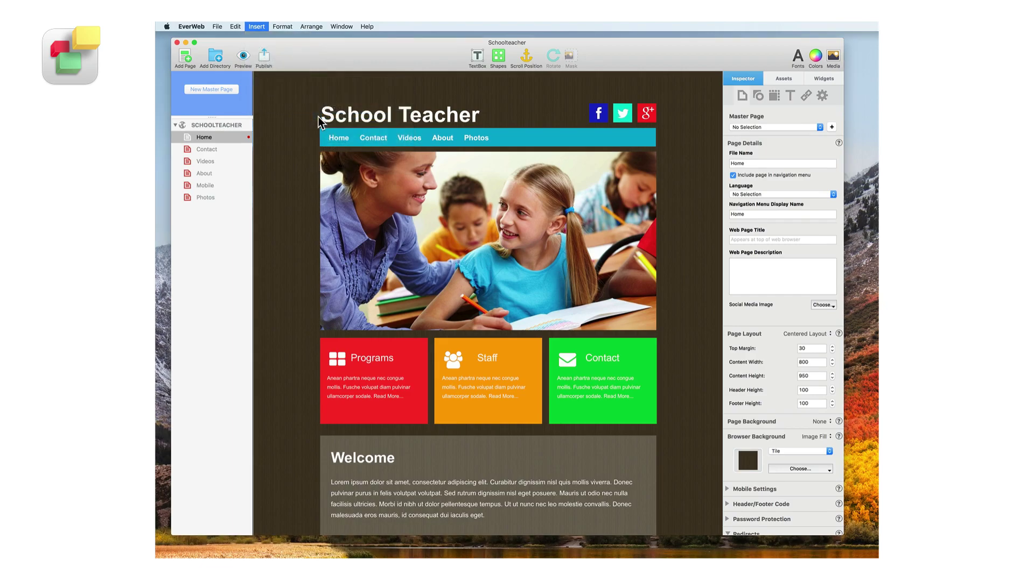
text(youtube.com/ragesw)
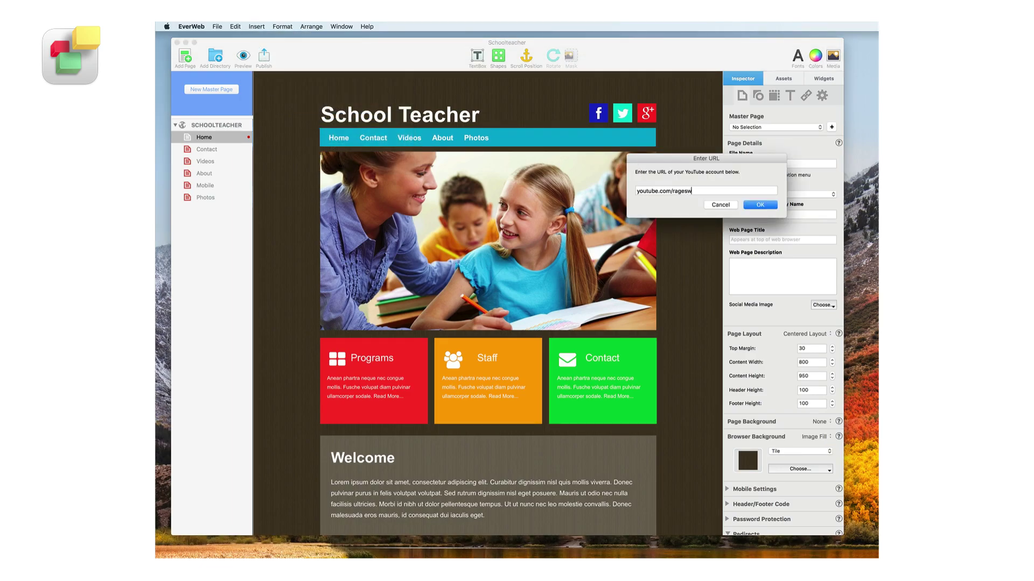
key(Return)
drag(491, 316, 549, 169)
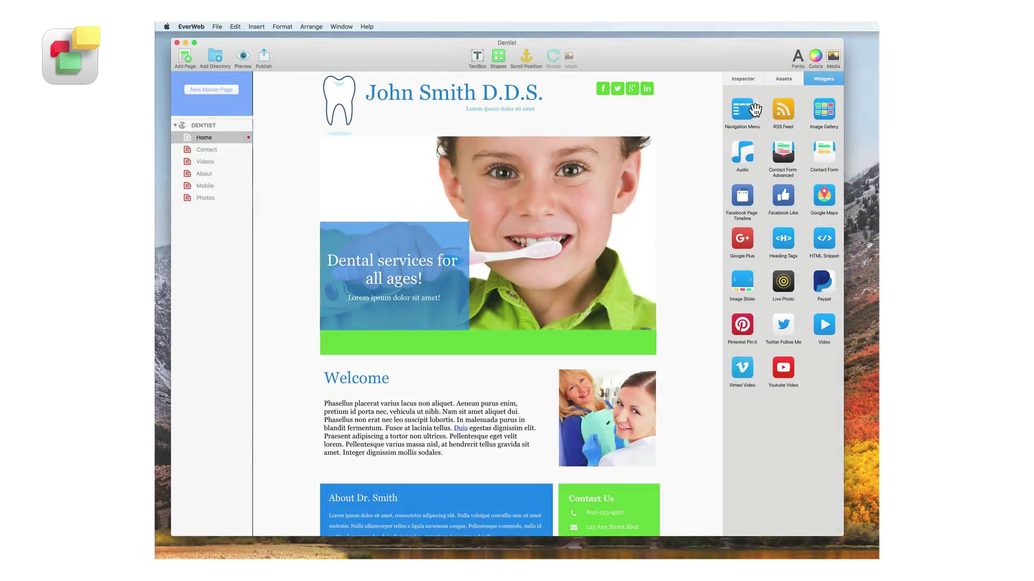
Step: Add a navigation menu, a Photos gallery, an MP3 audio player and an advanced contact form
mouse_move(742, 109)
mouse_down()
mouse_move(396, 322)
mouse_move(382, 346)
mouse_move(396, 350)
mouse_up()
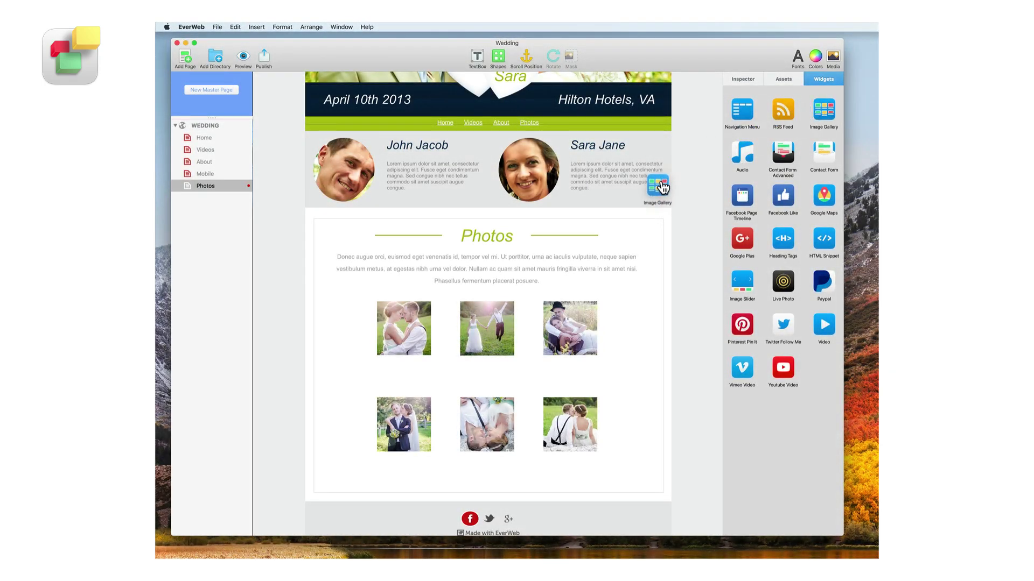
drag(661, 188, 634, 185)
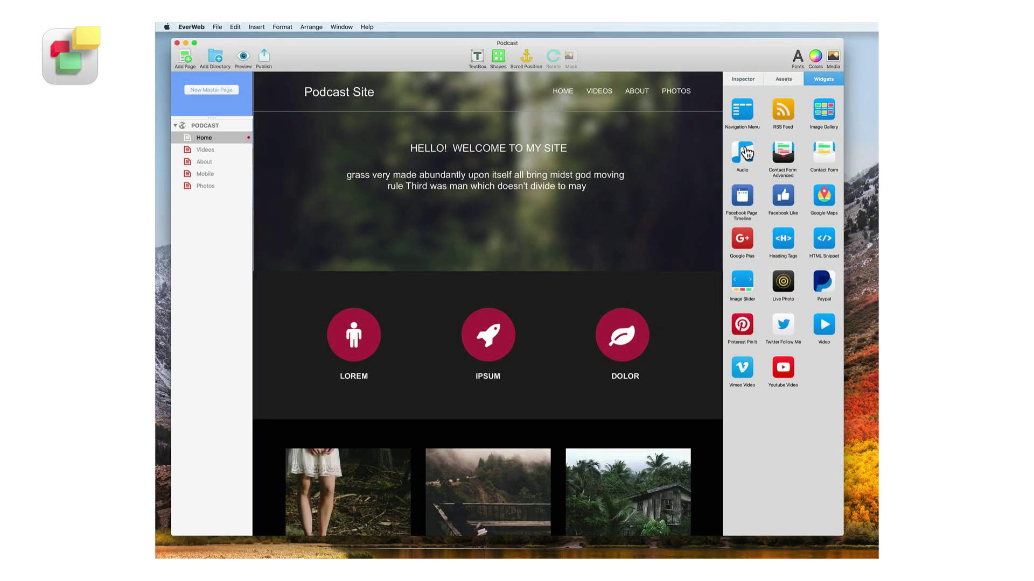
drag(745, 153, 497, 213)
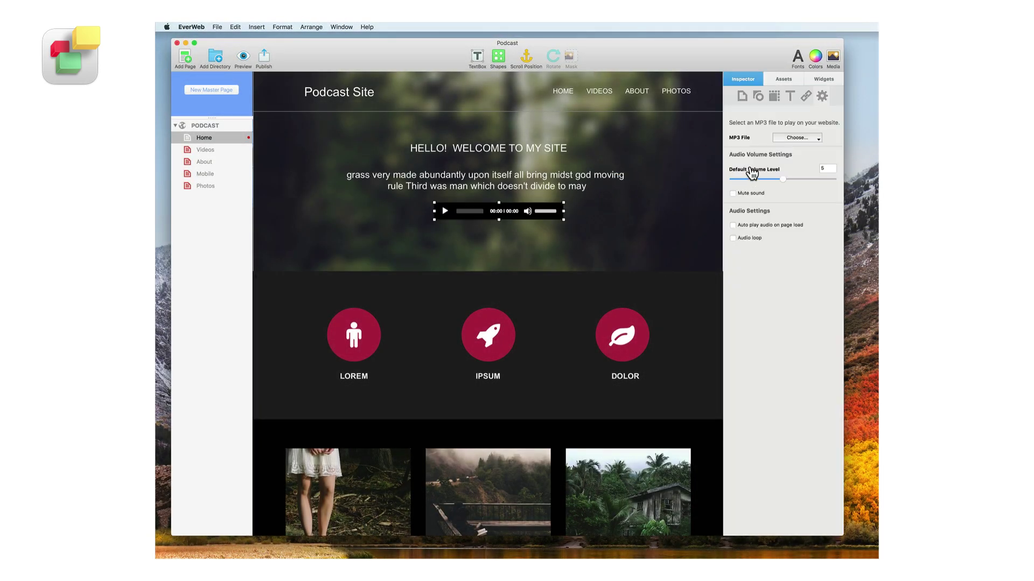
click(816, 142)
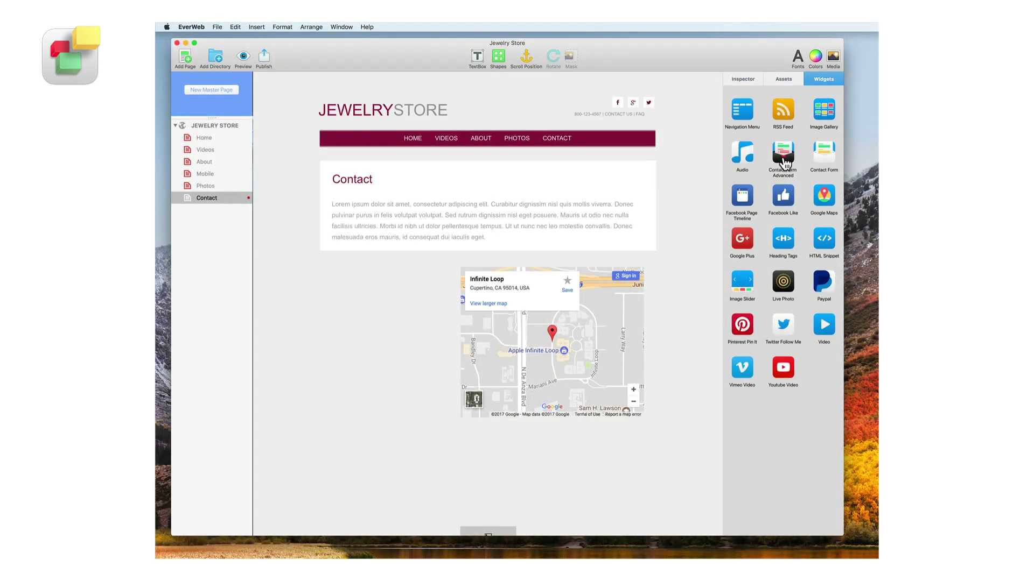
drag(783, 161, 374, 388)
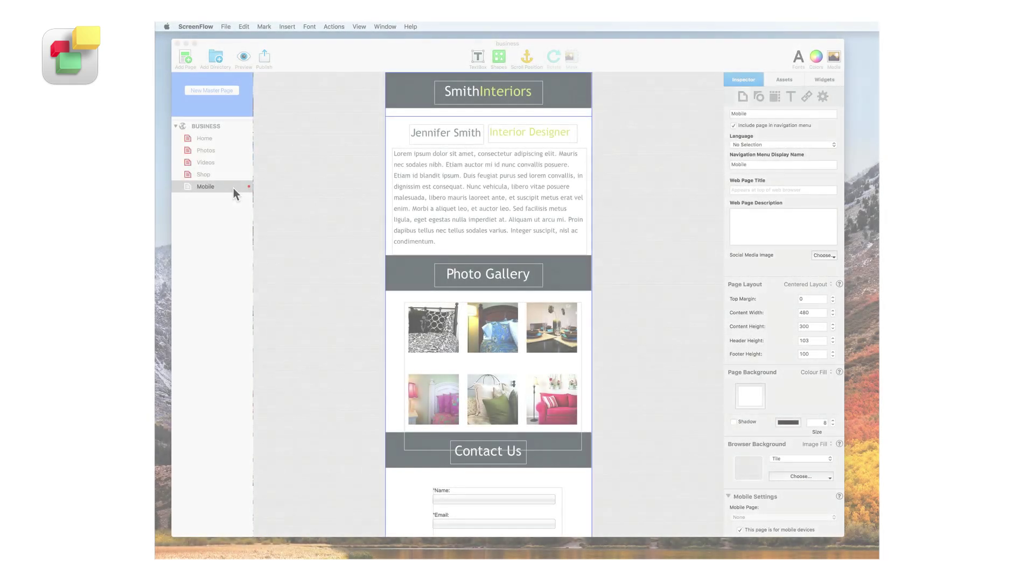
Step: Add the Modern theme's Blog template pages, with posts and archive, to the site
click(233, 189)
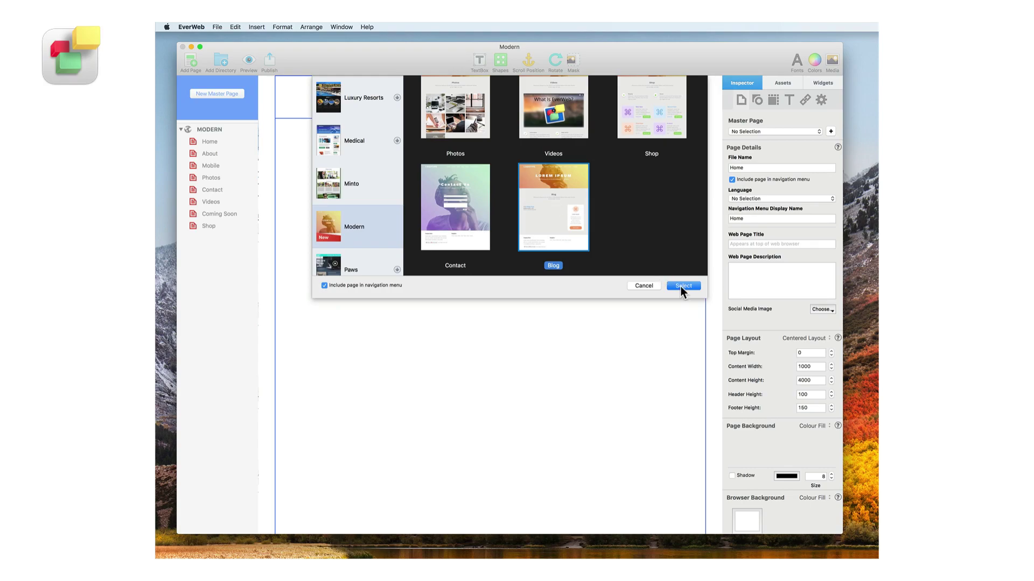
click(694, 290)
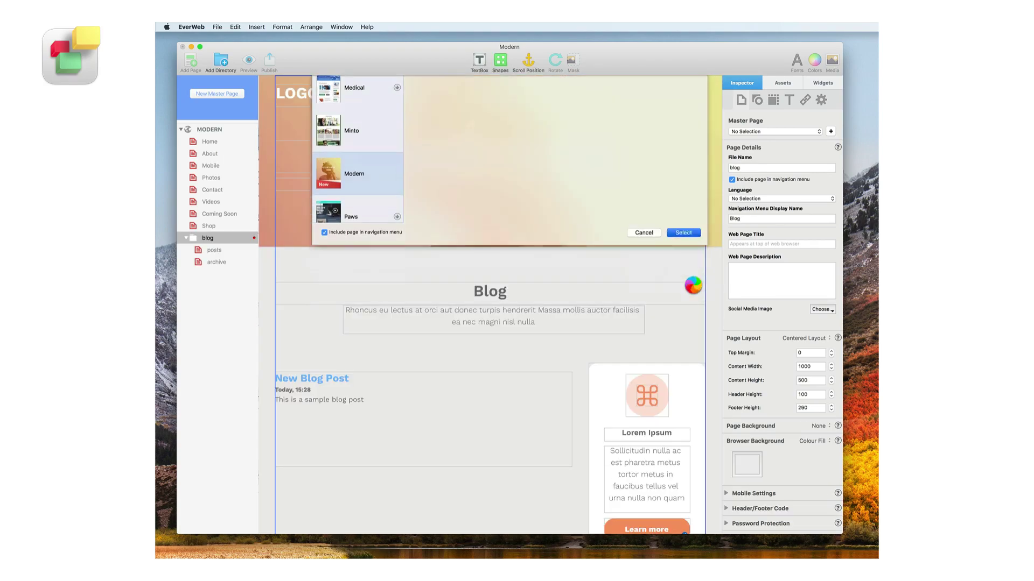
click(222, 252)
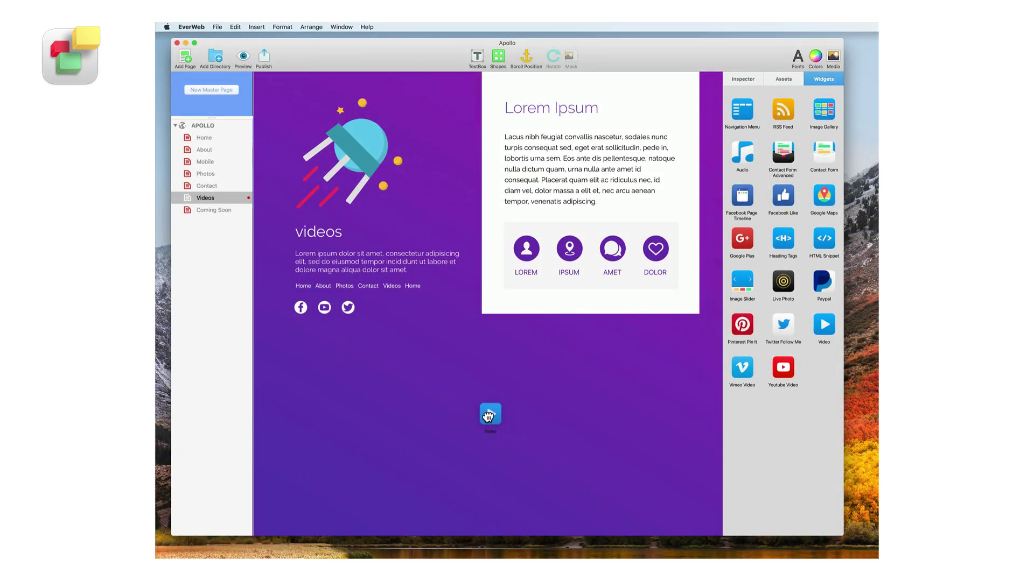
Step: Place a YouTube player on the Apollo videos page and apply the pasted video URL
drag(513, 412, 489, 417)
drag(756, 369, 466, 392)
click(743, 135)
text(AZqv_1ZKfb4)
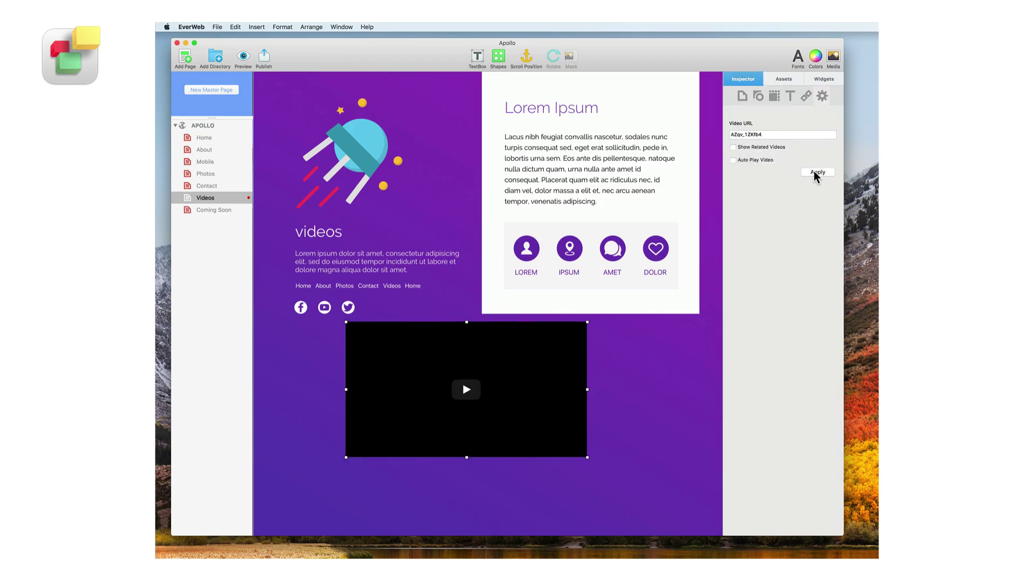
click(824, 173)
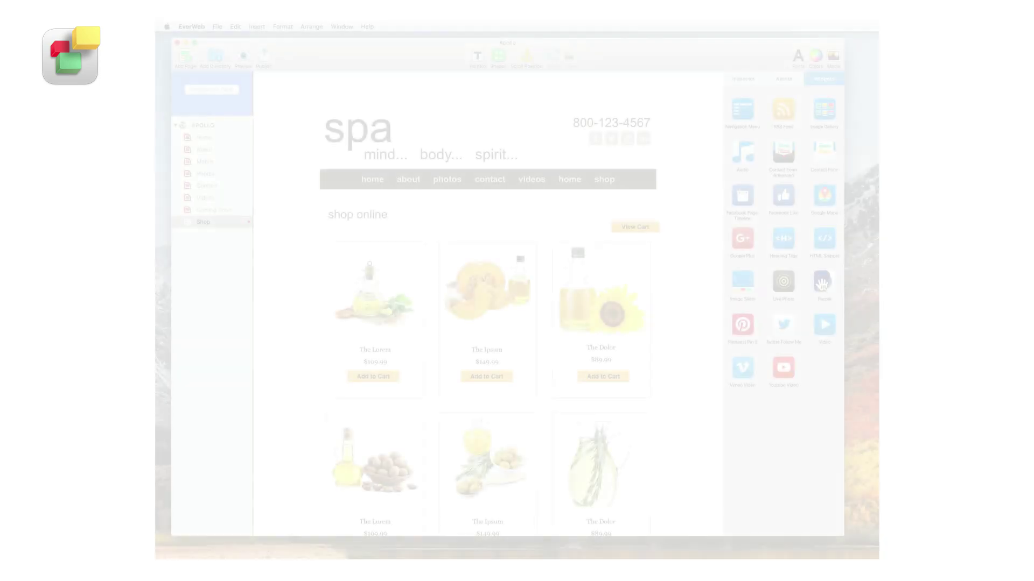
Step: Add a PayPal Buy Now button to the shop page, plus an HTML snippet
drag(810, 283, 658, 182)
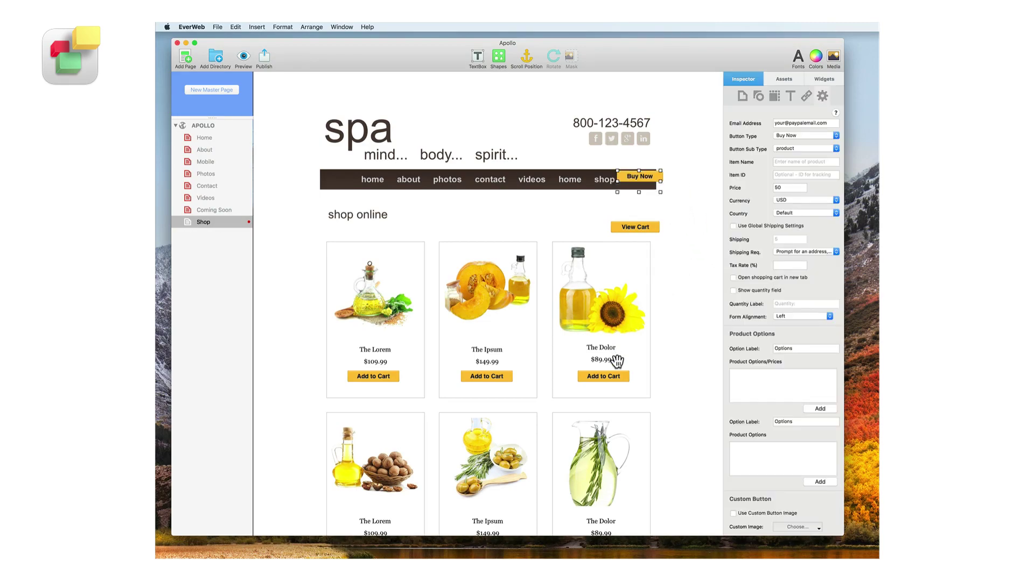
click(621, 376)
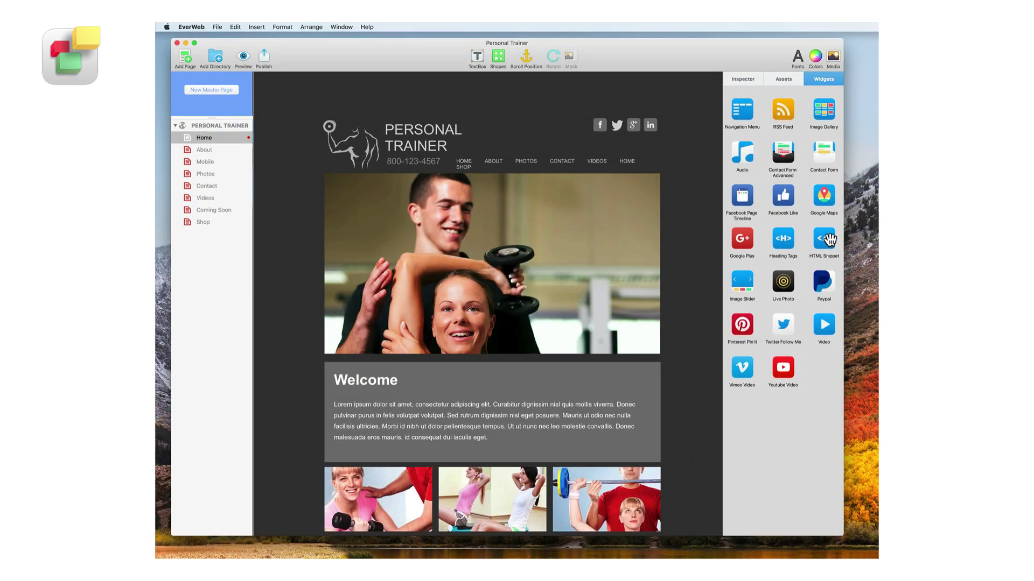
drag(831, 244, 695, 260)
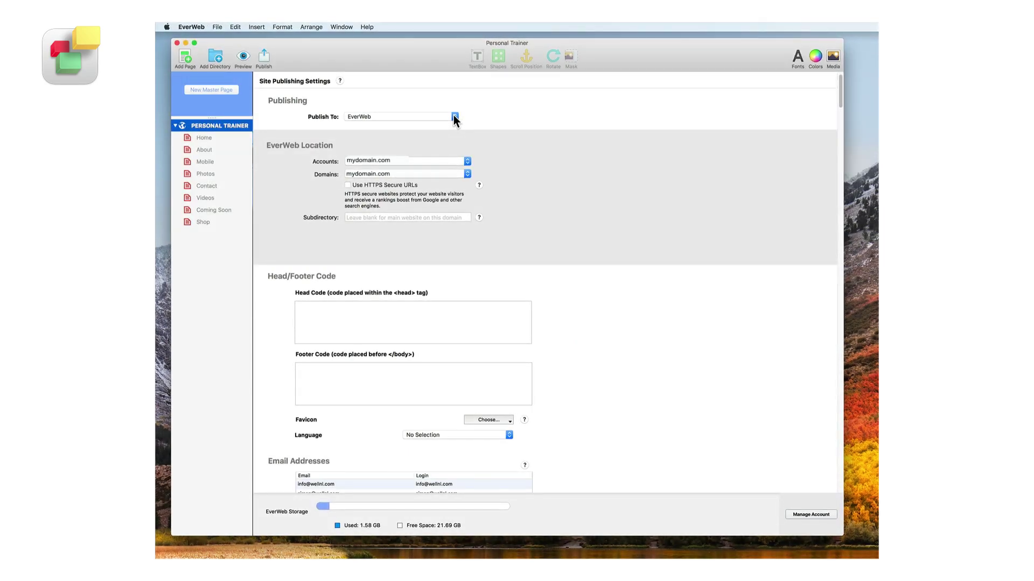
Step: Set Personal Trainer's publish destination to Folder, then open the video training library from Welcome
click(455, 118)
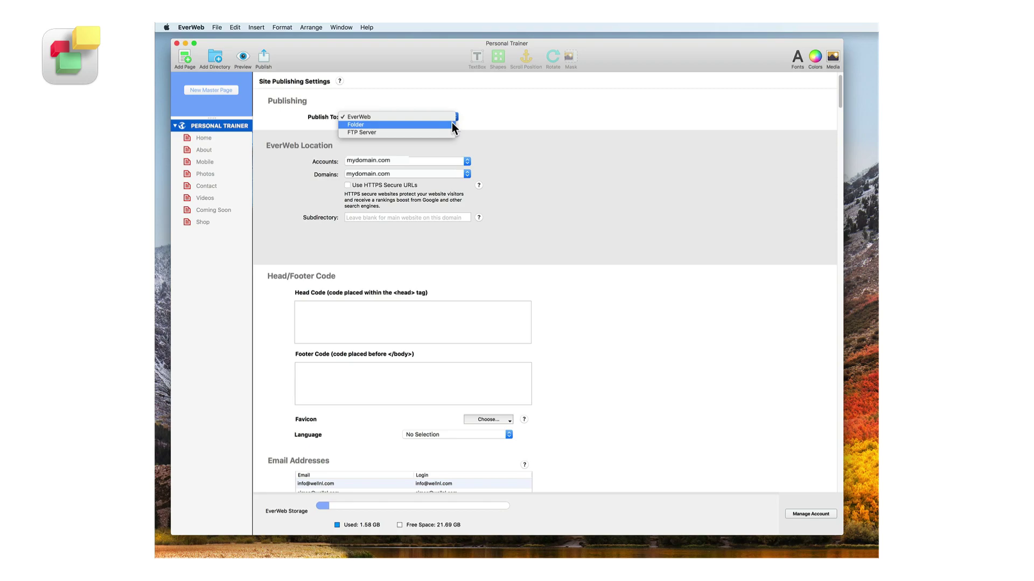
click(452, 125)
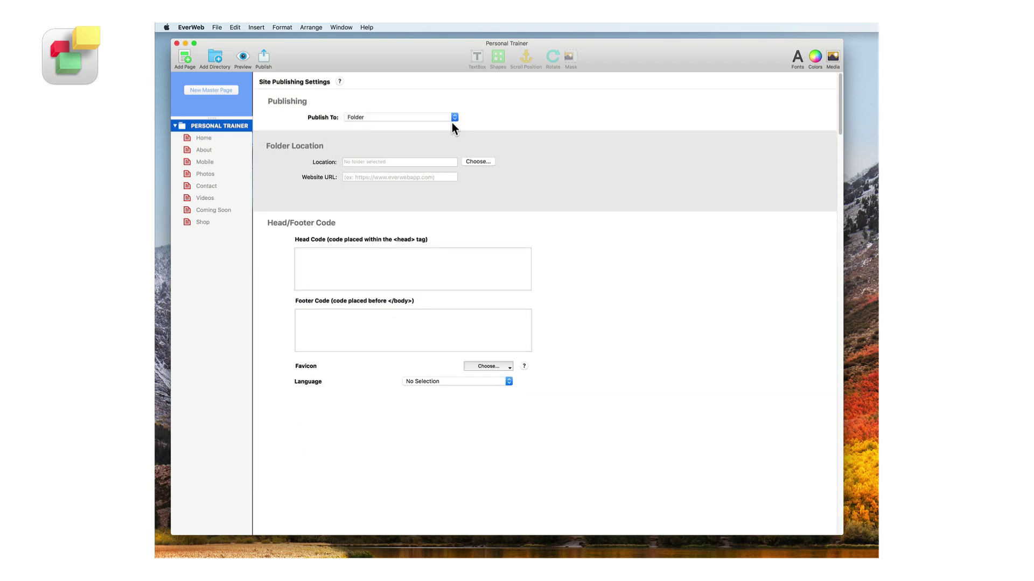
click(453, 118)
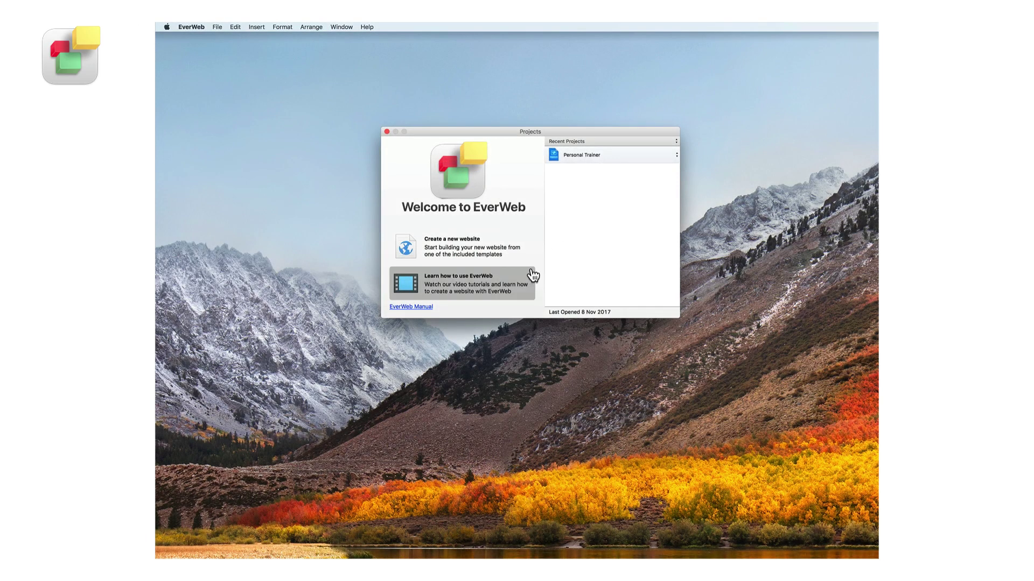
click(521, 298)
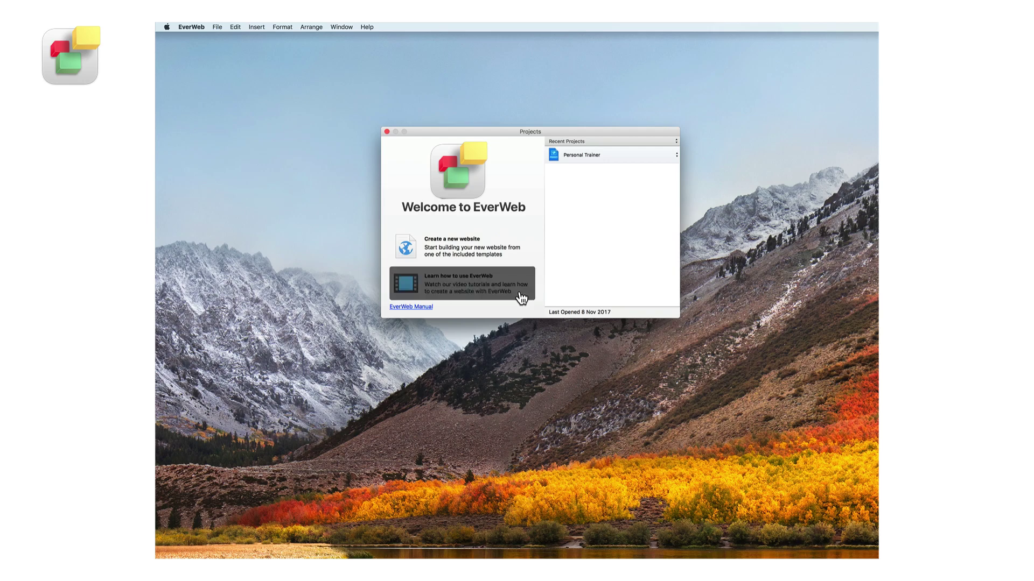